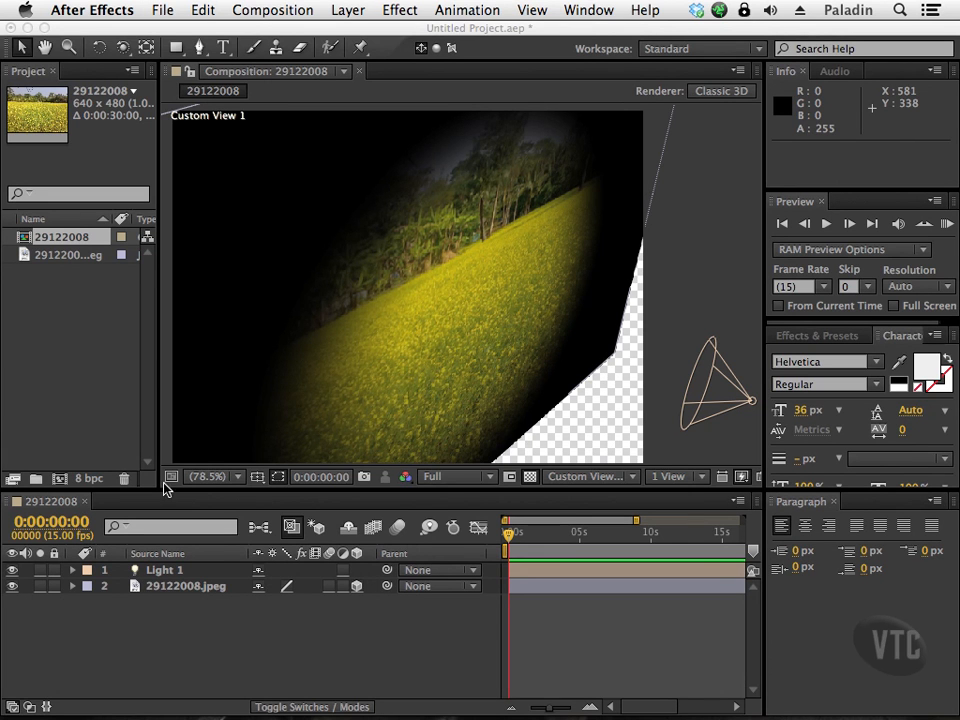
Create a new text layer and enter the word "Text" in the composition.
left_click(348, 10)
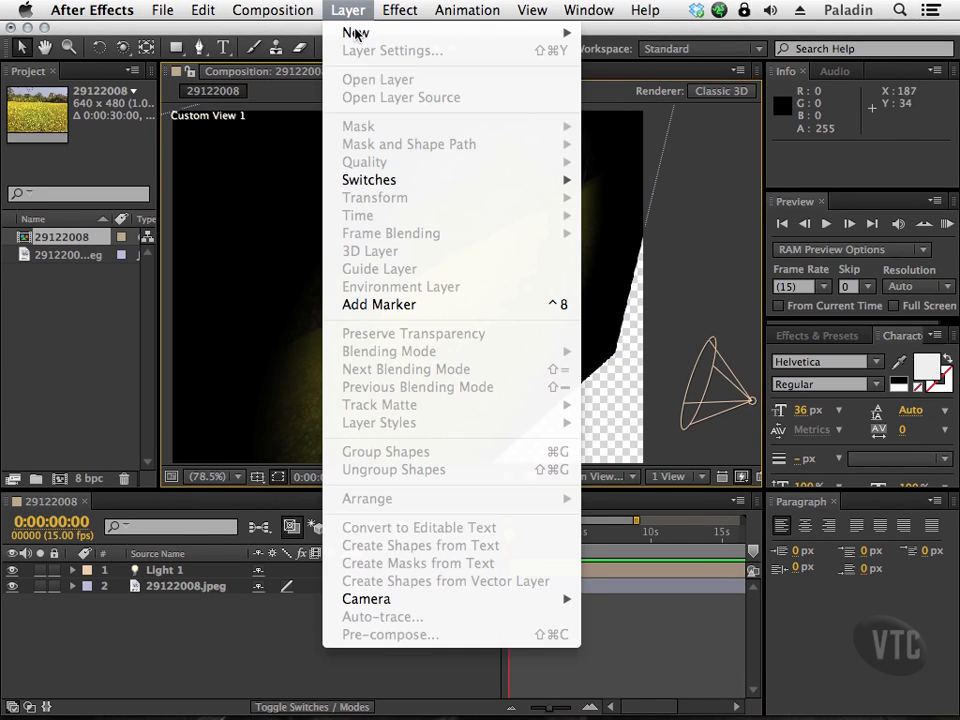
mouse_move(422, 32)
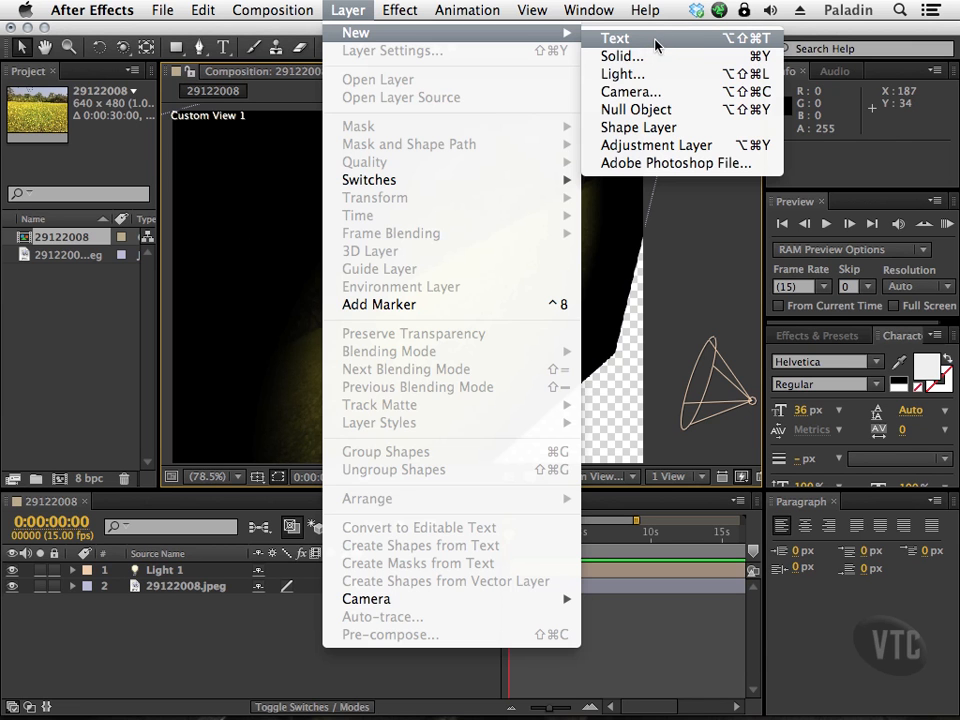
left_click(662, 40)
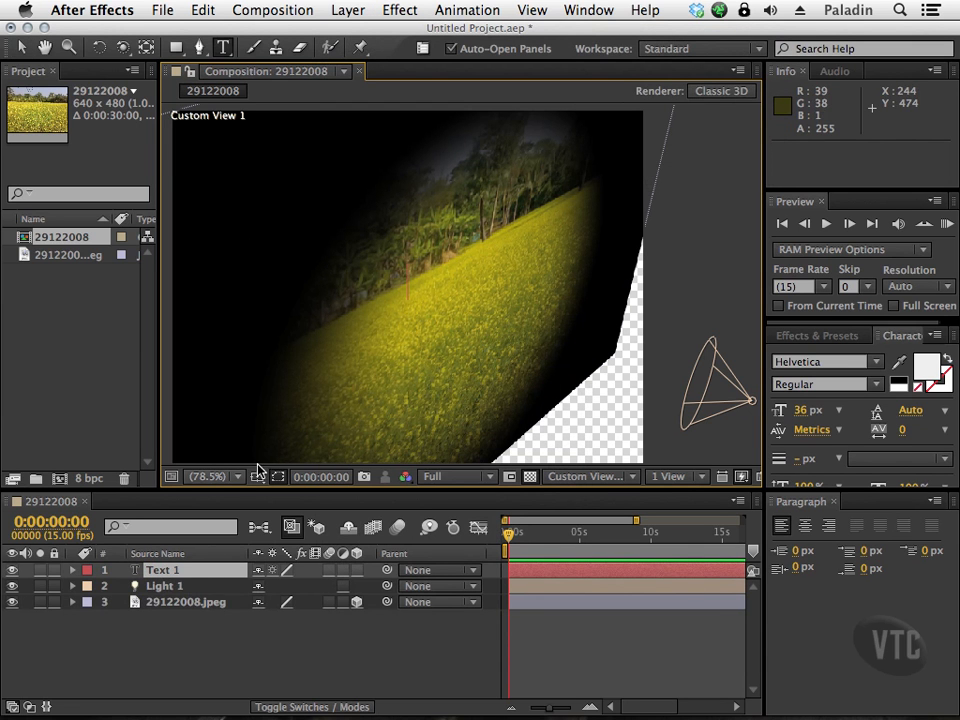
left_click(409, 288)
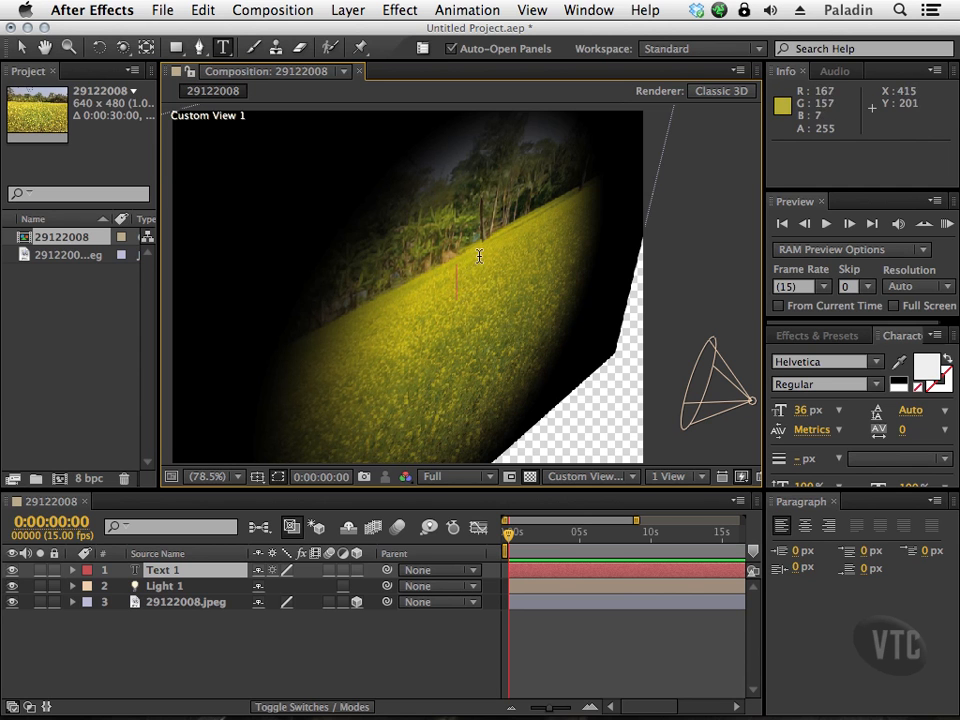
left_click(22, 48)
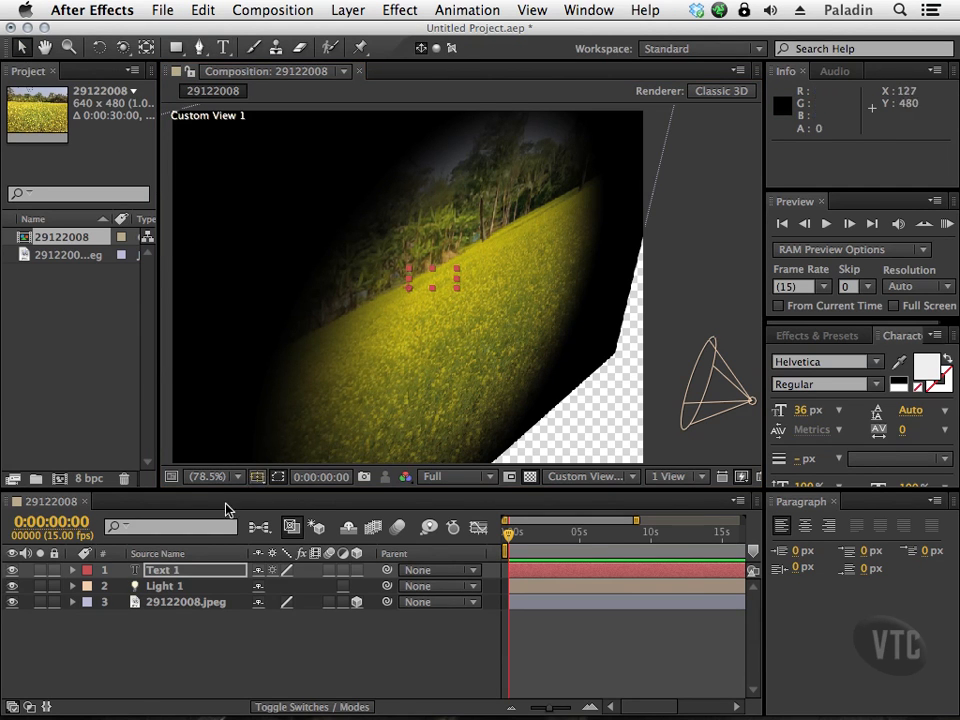
Scale the text layer to 375% and turn it into a 3D layer.
key("s")
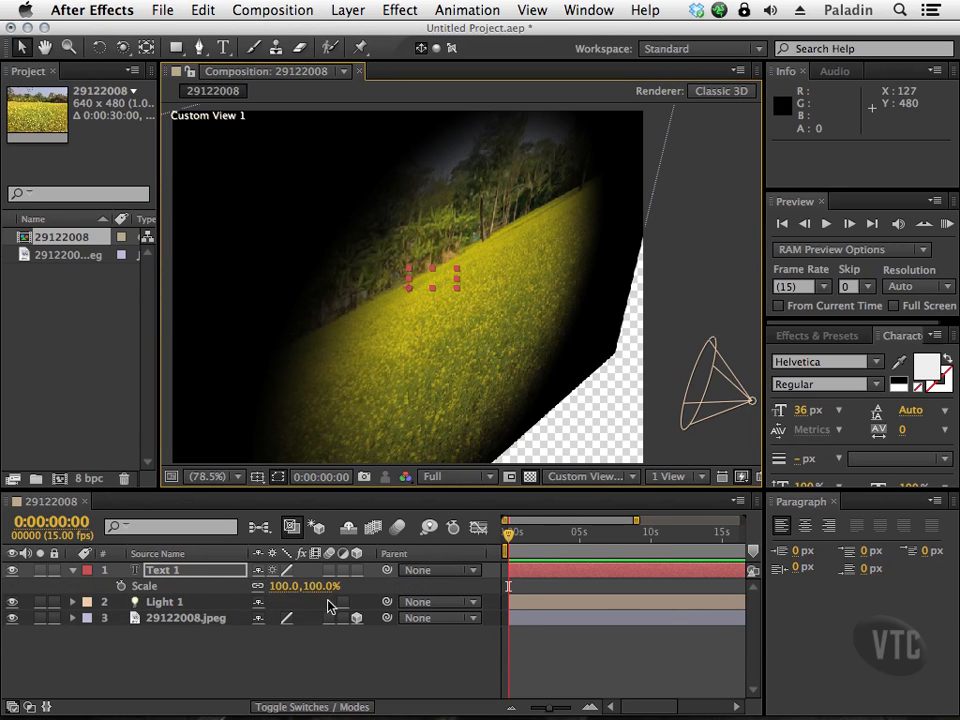
left_click_drag(291, 586, 538, 574)
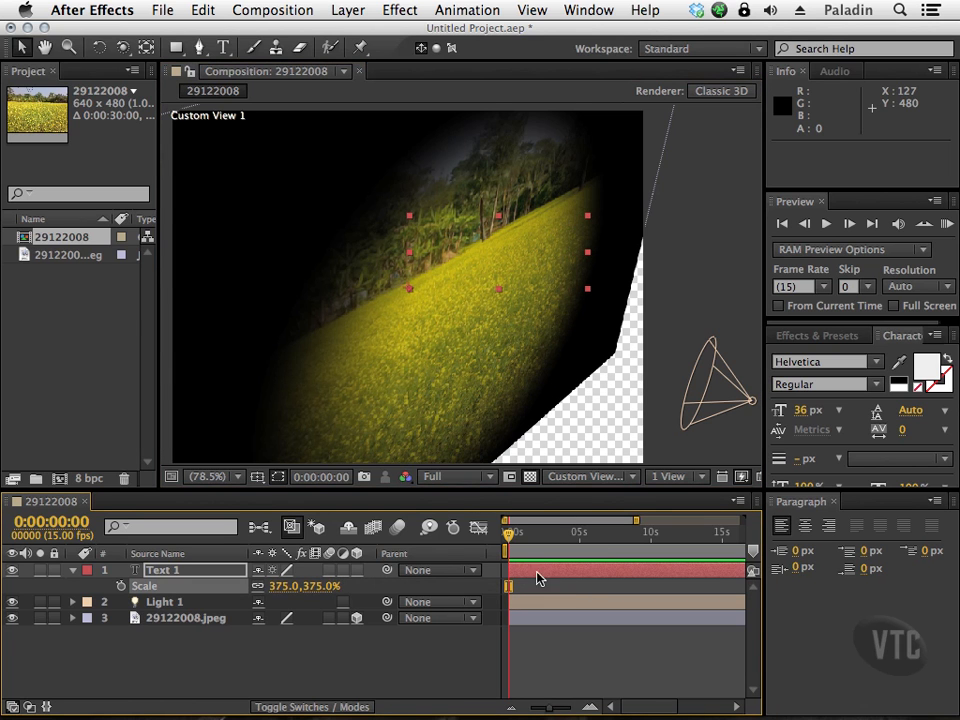
left_click(358, 571)
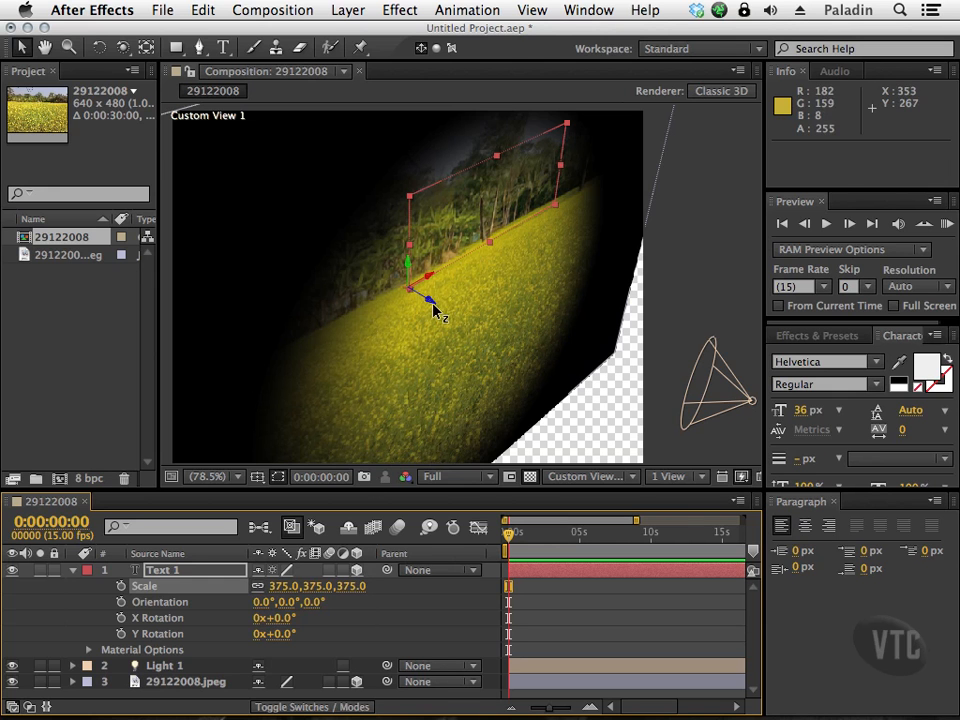
Move the 3D text forward along its Z axis to about -126 and check its distance from the photo from other angles.
left_click_drag(430, 304, 463, 450)
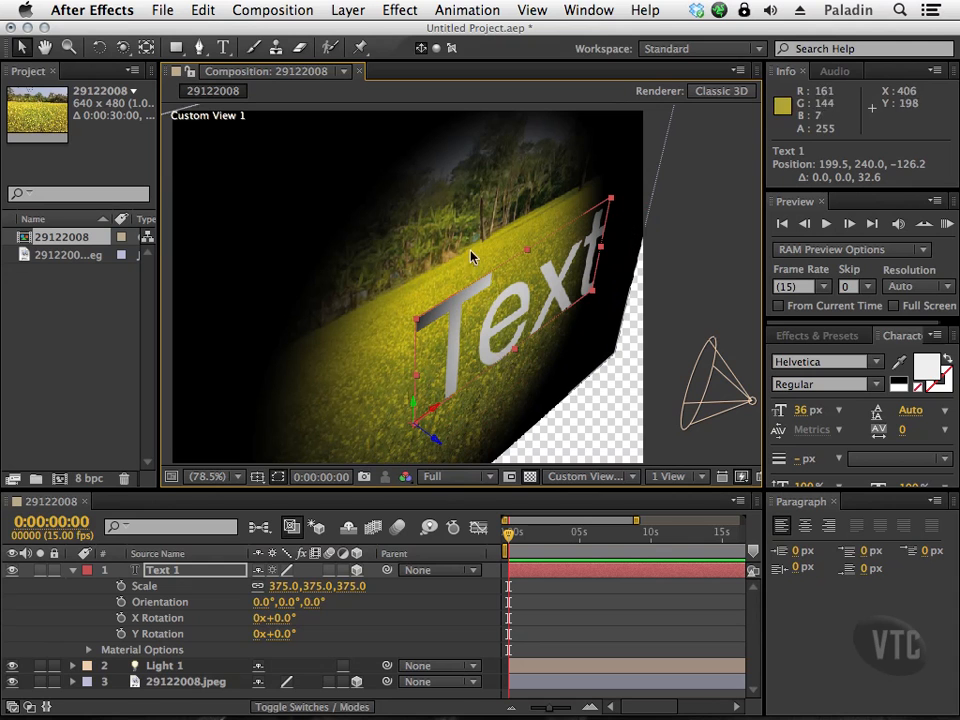
left_click_drag(123, 47, 203, 75)
left_click_drag(568, 379, 617, 411)
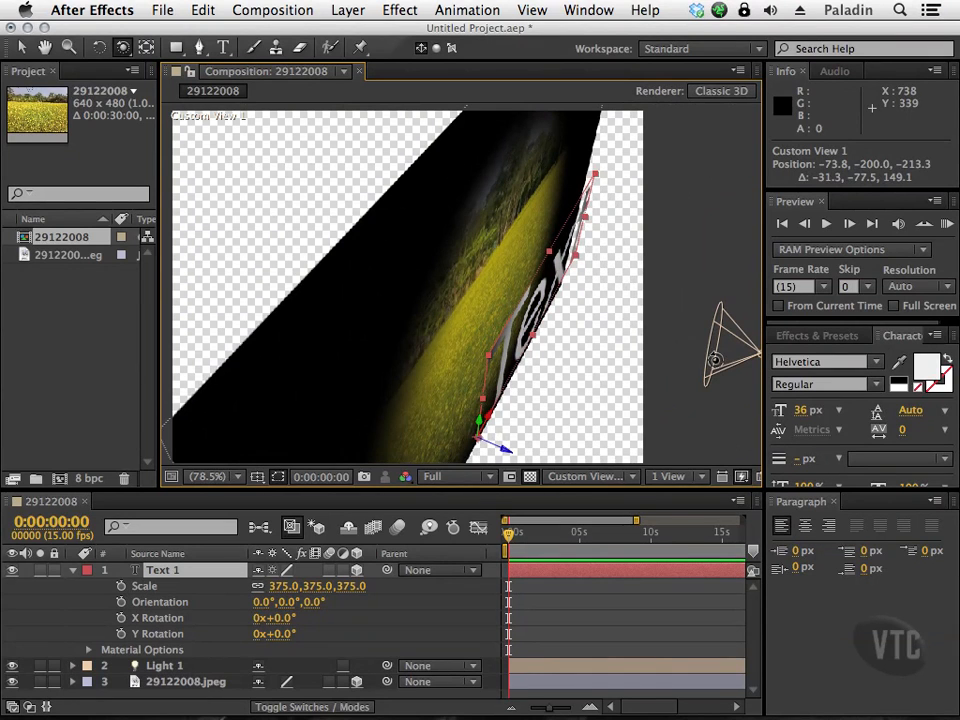
left_click_drag(570, 364, 592, 404)
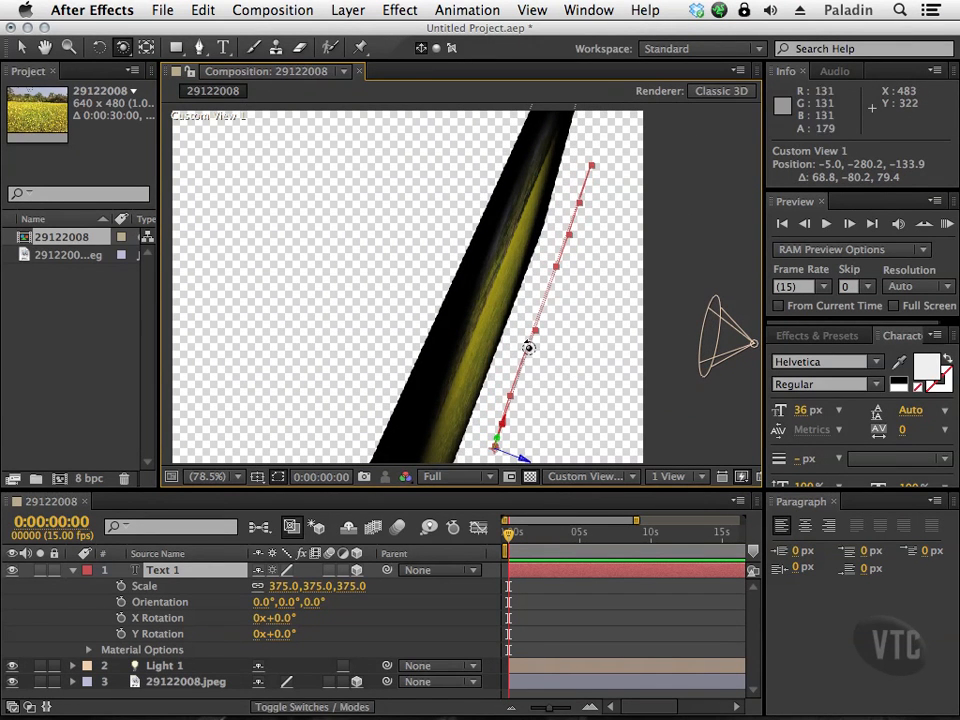
left_click_drag(544, 414, 458, 312)
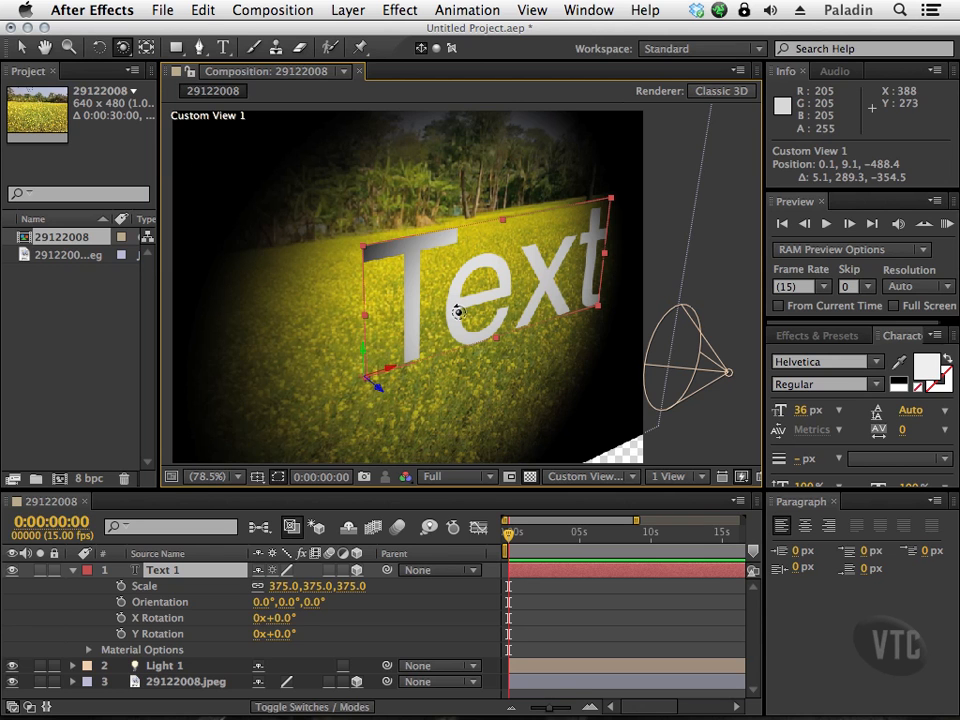
left_click(22, 47)
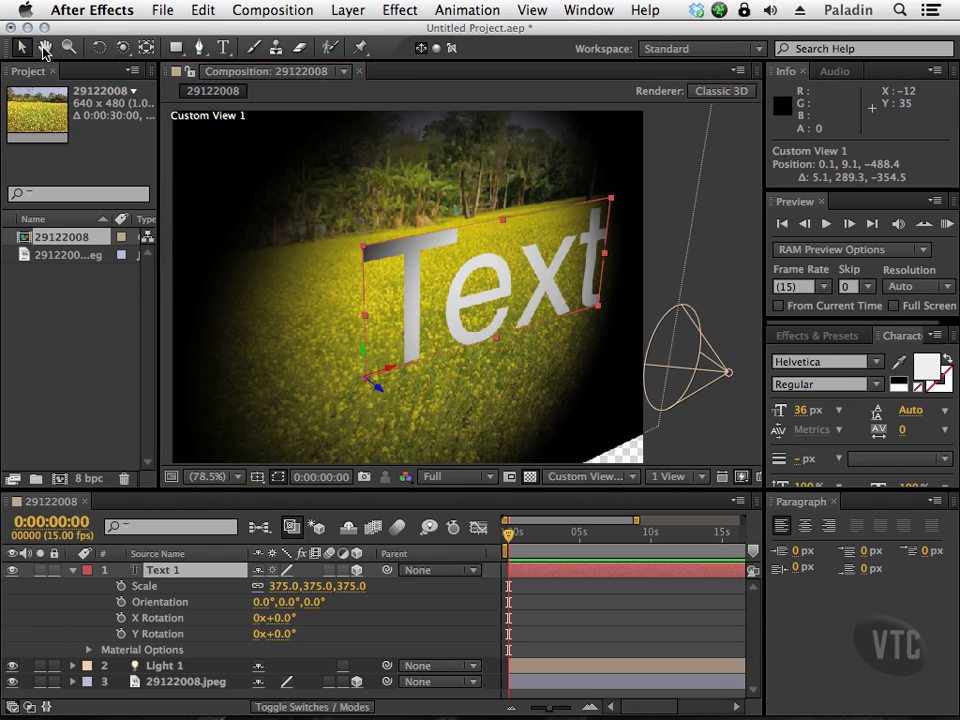
Make more room for the timeline and review the text layer's Transform properties and Material Options.
left_click(71, 575)
left_click_drag(268, 489, 274, 407)
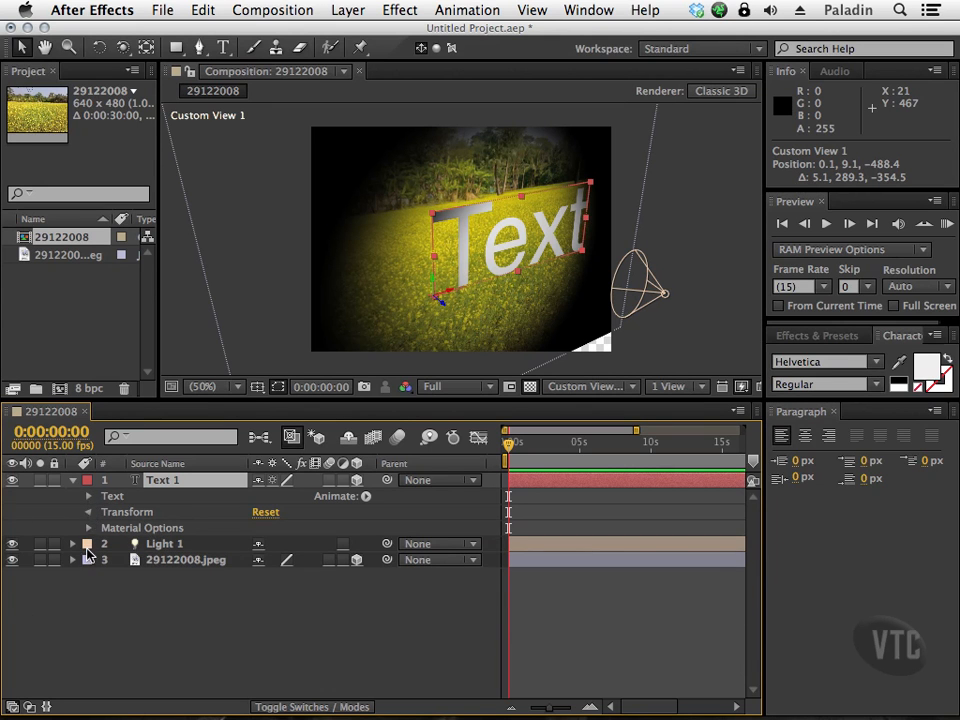
left_click(89, 513)
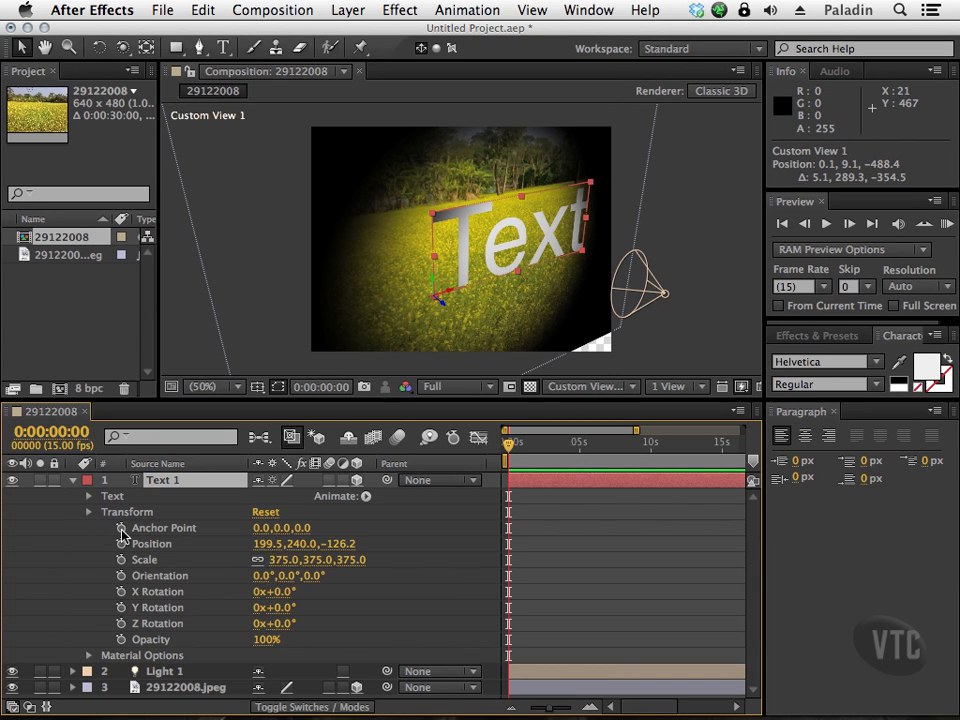
left_click(89, 511)
left_click(89, 527)
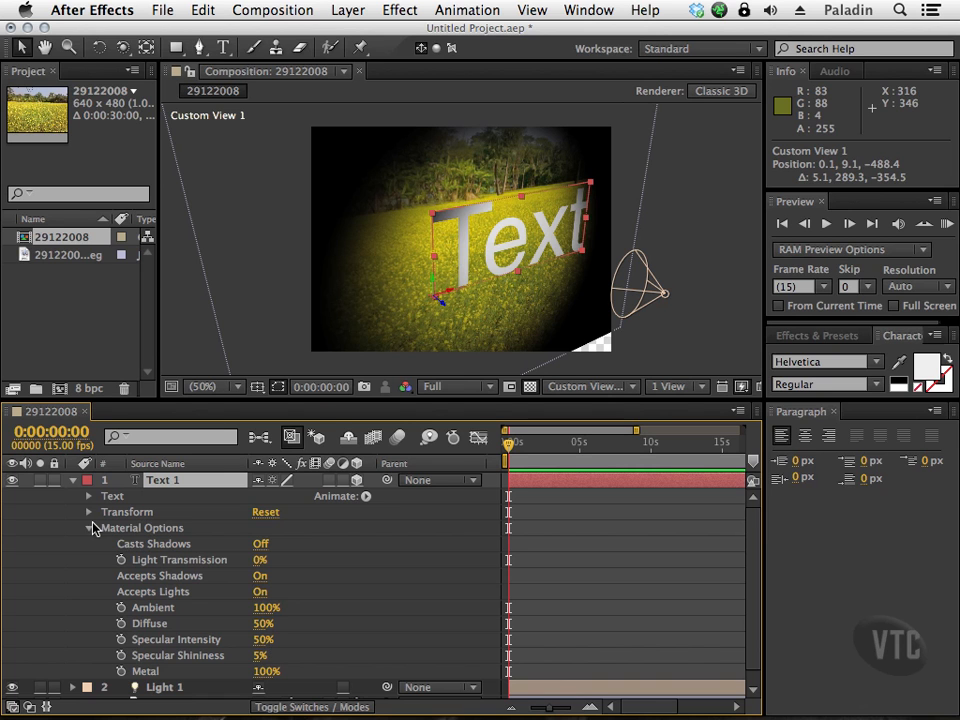
left_click(72, 481)
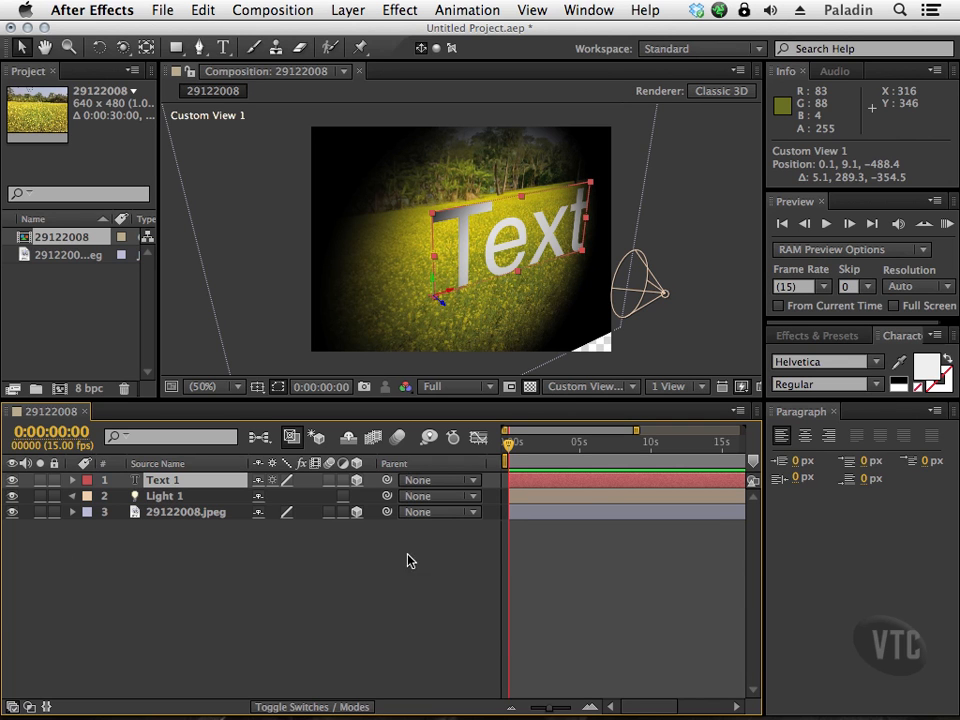
Check the spot light's shadow options and turn on Casts Shadows in the text layer's Material Options.
scroll(738, 527, "down", 1)
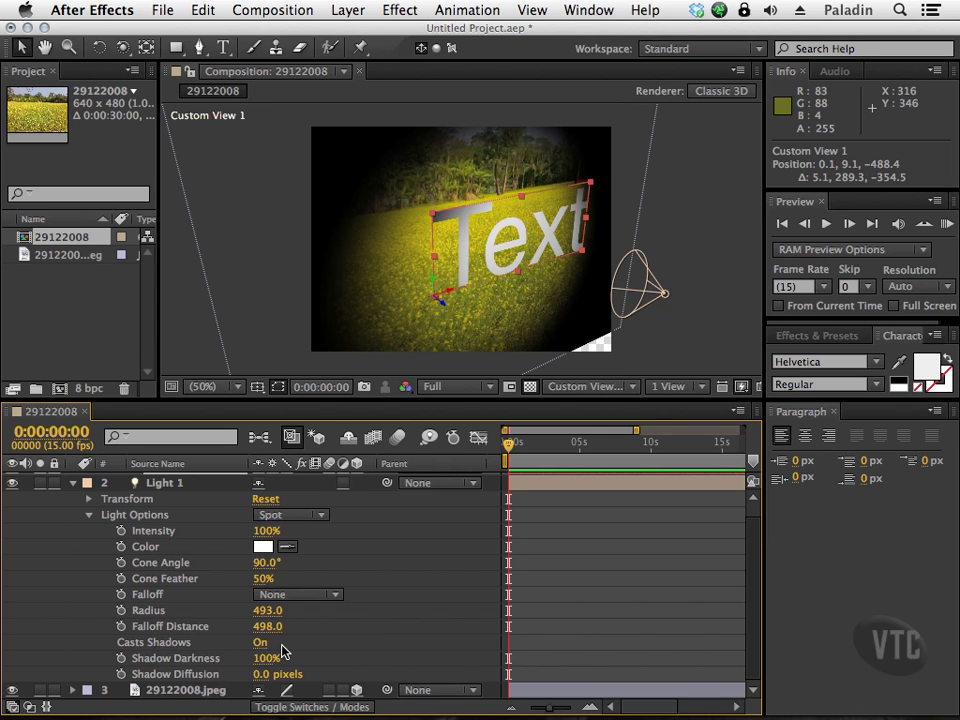
left_click(73, 483)
left_click(72, 480)
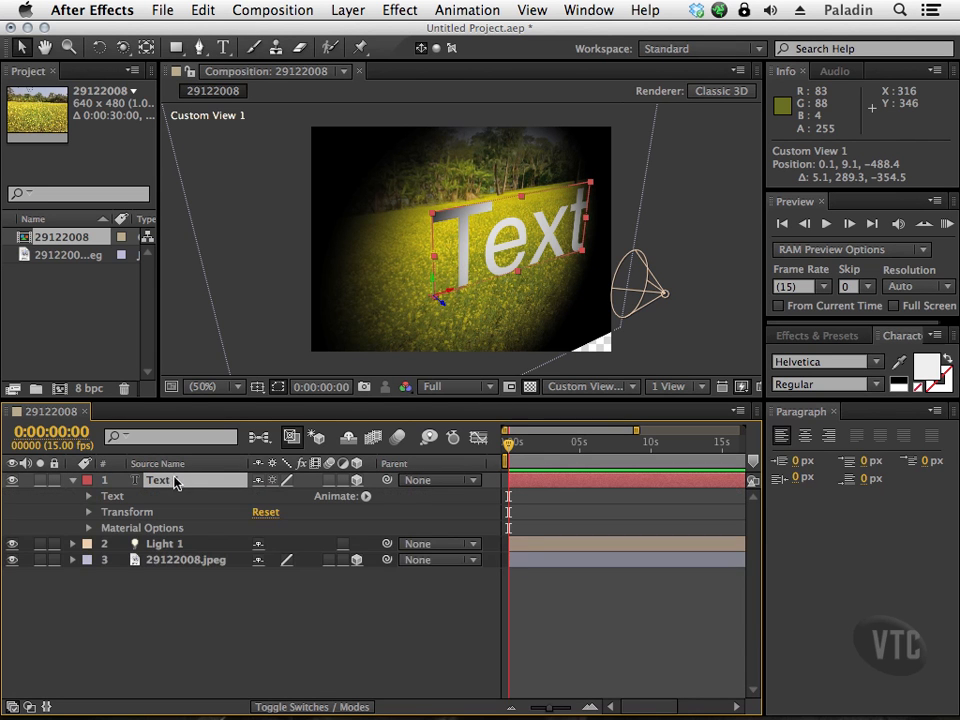
left_click(88, 527)
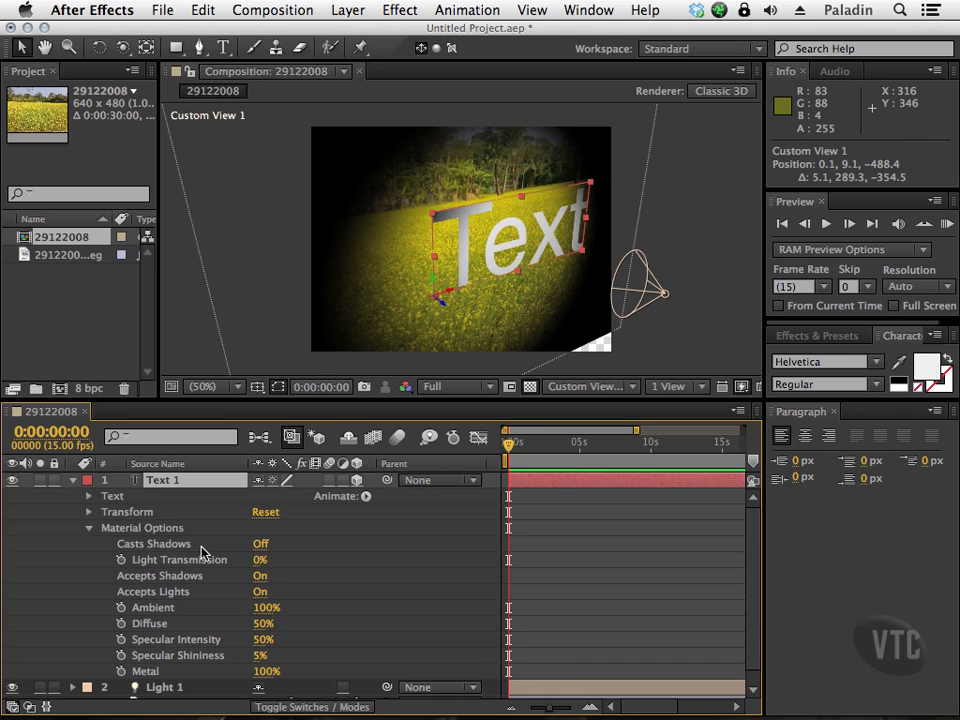
left_click(260, 544)
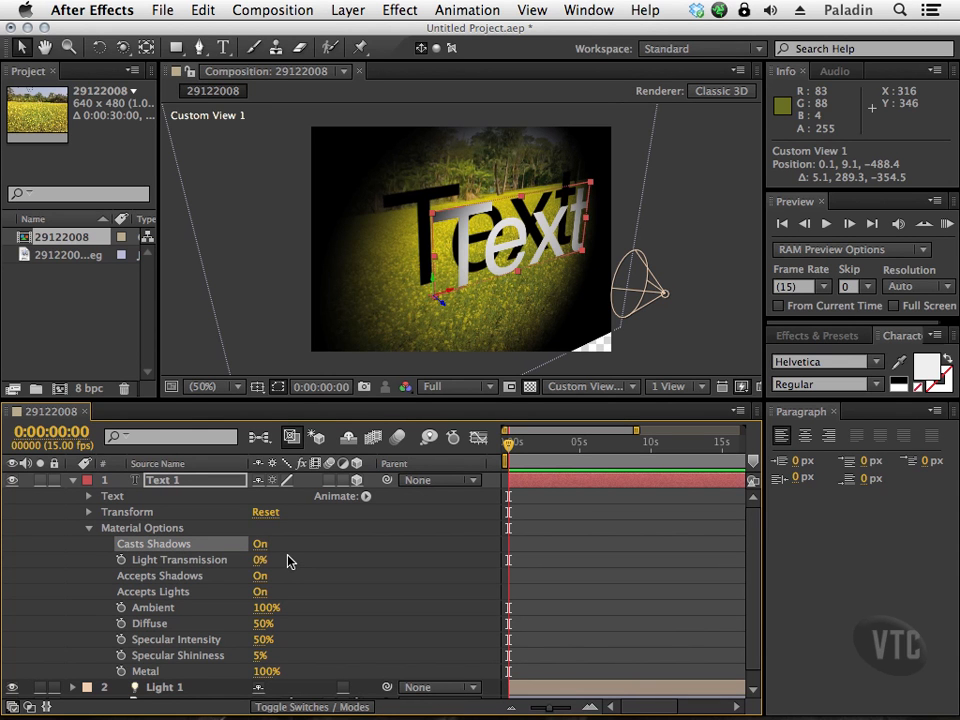
Move Light 1 upward to about 327.9, 165.6, -299.8 so the text's shadow shifts on the photo.
left_click(668, 295)
mouse_move(678, 295)
left_mouse_down()
mouse_move(570, 338)
mouse_move(660, 311)
mouse_move(720, 272)
mouse_move(654, 293)
mouse_move(592, 294)
mouse_move(709, 256)
mouse_move(718, 184)
mouse_move(720, 300)
mouse_move(708, 226)
mouse_move(712, 280)
mouse_move(695, 300)
mouse_move(597, 326)
mouse_move(696, 279)
mouse_move(658, 300)
mouse_move(679, 298)
mouse_move(668, 325)
mouse_move(654, 328)
mouse_move(655, 285)
mouse_move(667, 276)
left_mouse_up()
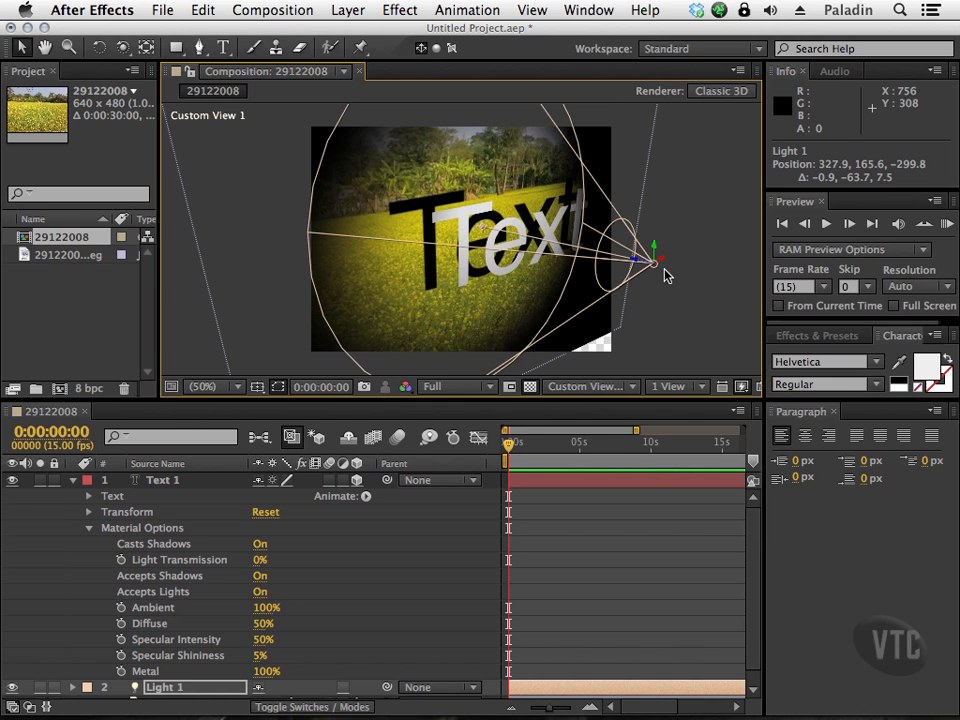
left_click(90, 528)
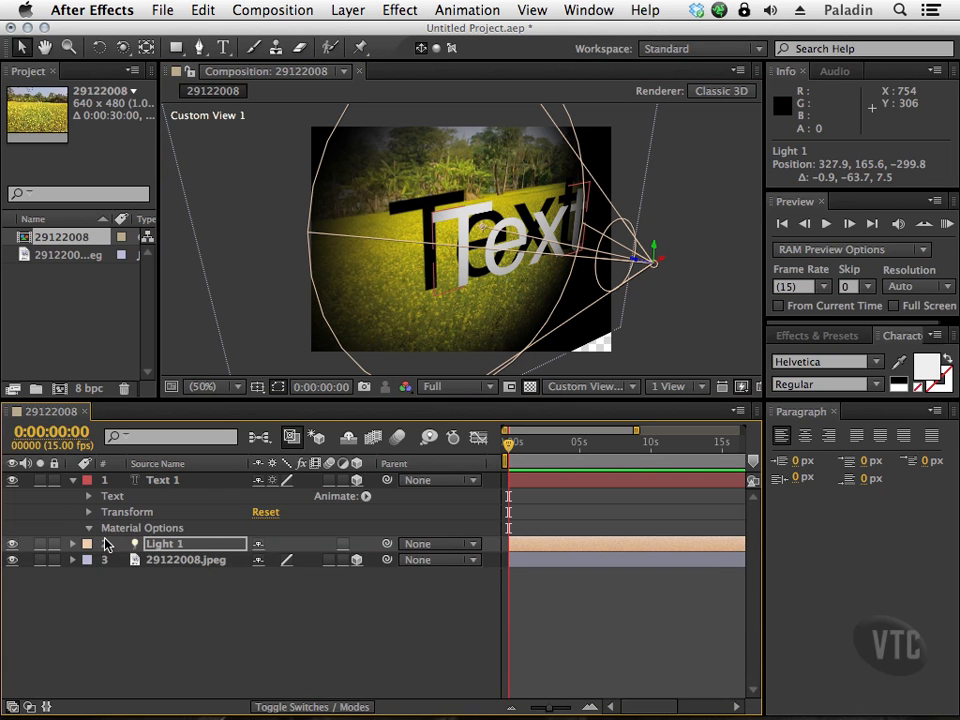
Try the text layer's Casts Shadows option at Only and at Off.
left_click(88, 528)
left_click(88, 528)
left_click(73, 480)
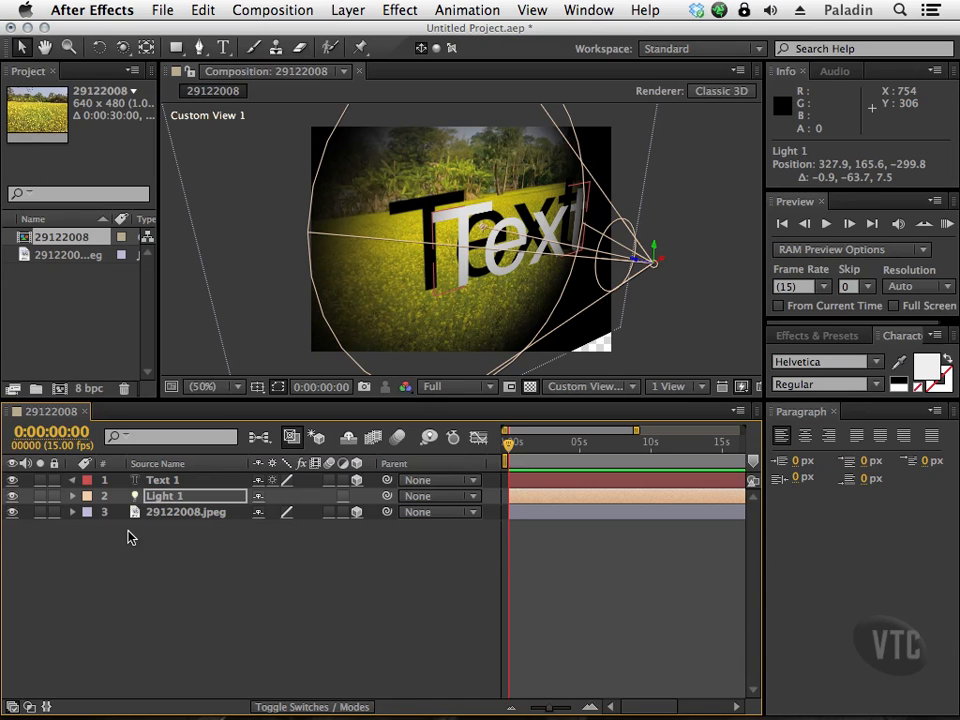
left_click(72, 480)
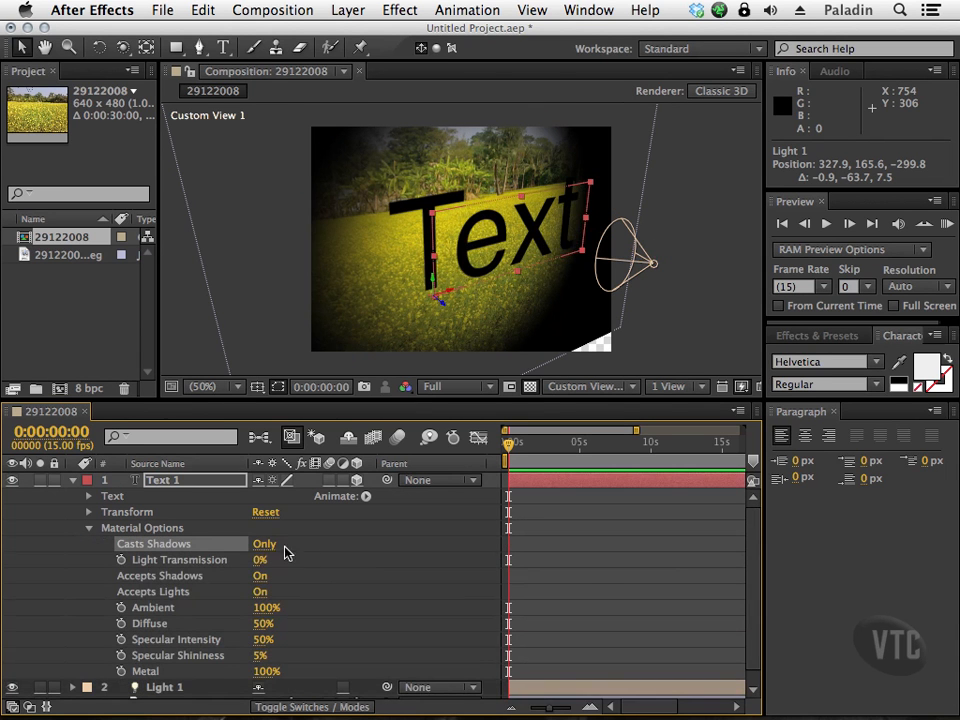
left_click(284, 546)
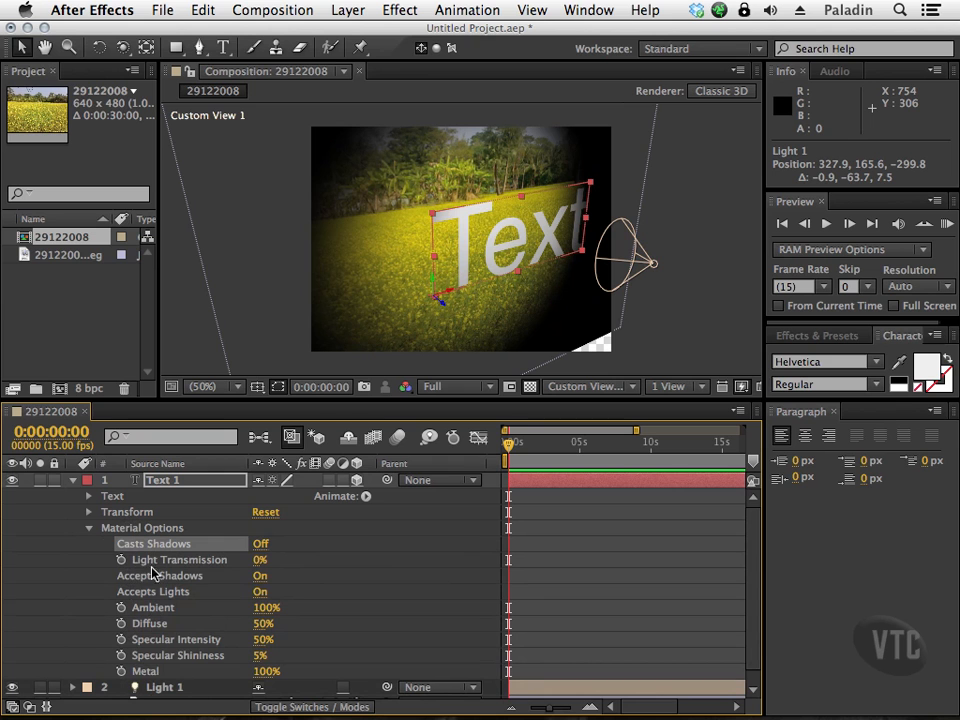
Set the text layer's Diffuse material value to 99%.
left_click_drag(262, 623, 313, 629)
mouse_move(275, 635)
left_mouse_down()
mouse_move(315, 629)
mouse_move(275, 632)
mouse_move(290, 638)
left_mouse_up()
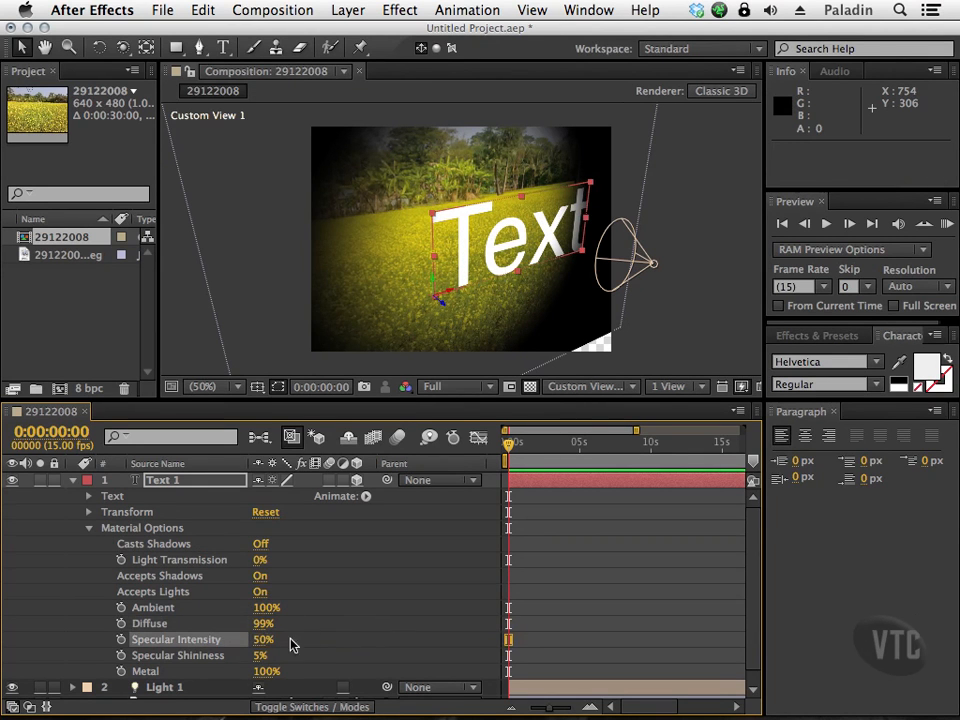
left_click(89, 527)
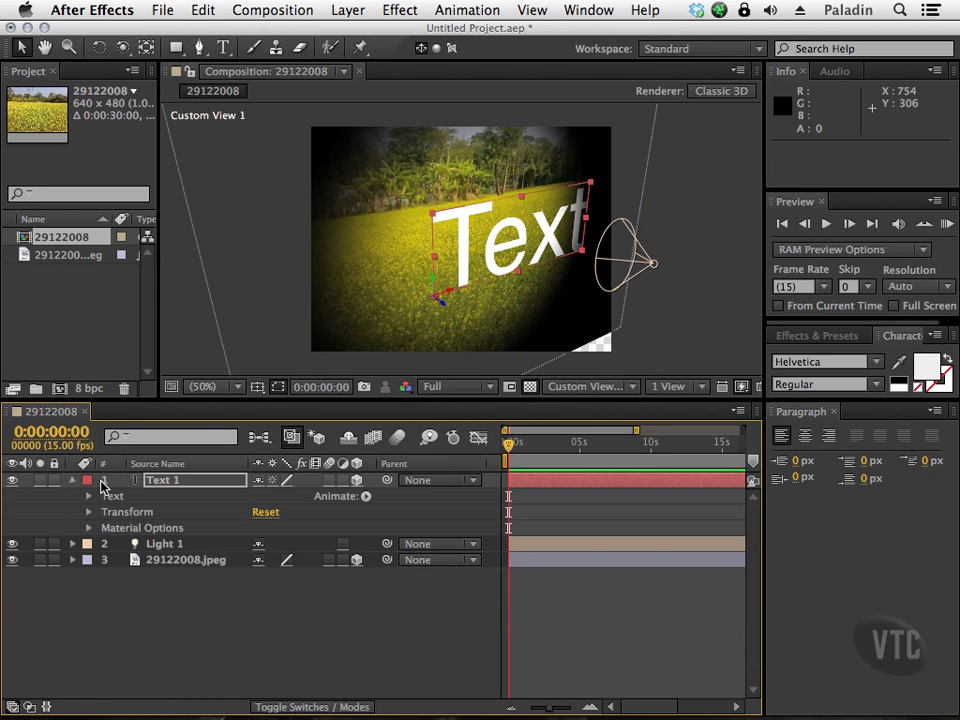
Switch the text layer's Casts Shadows option back to On.
left_click(72, 480)
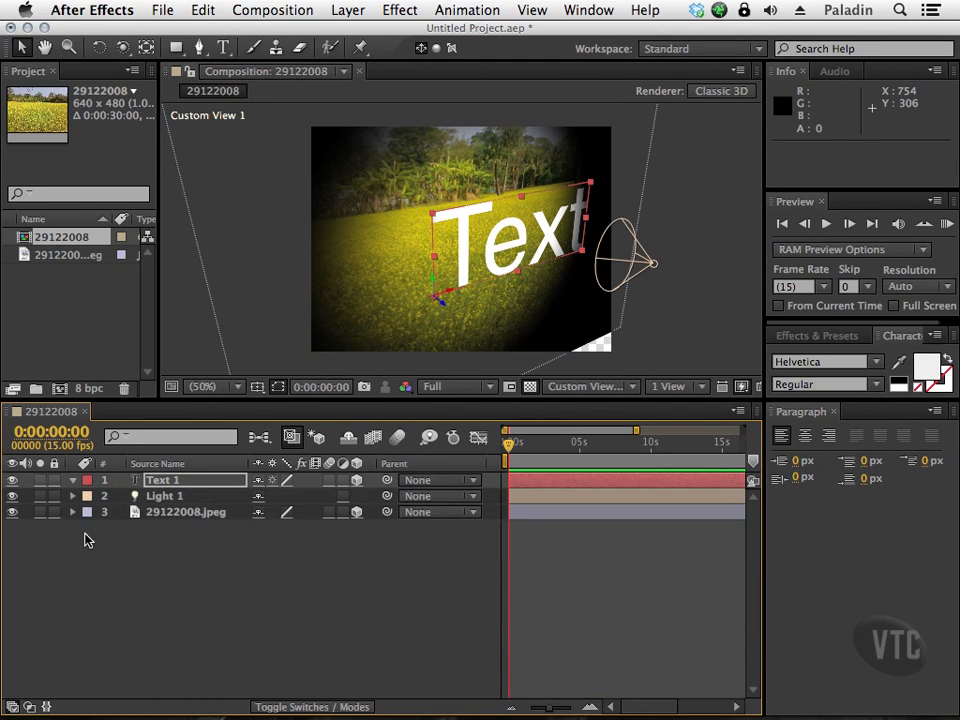
left_click(72, 480)
left_click(261, 545)
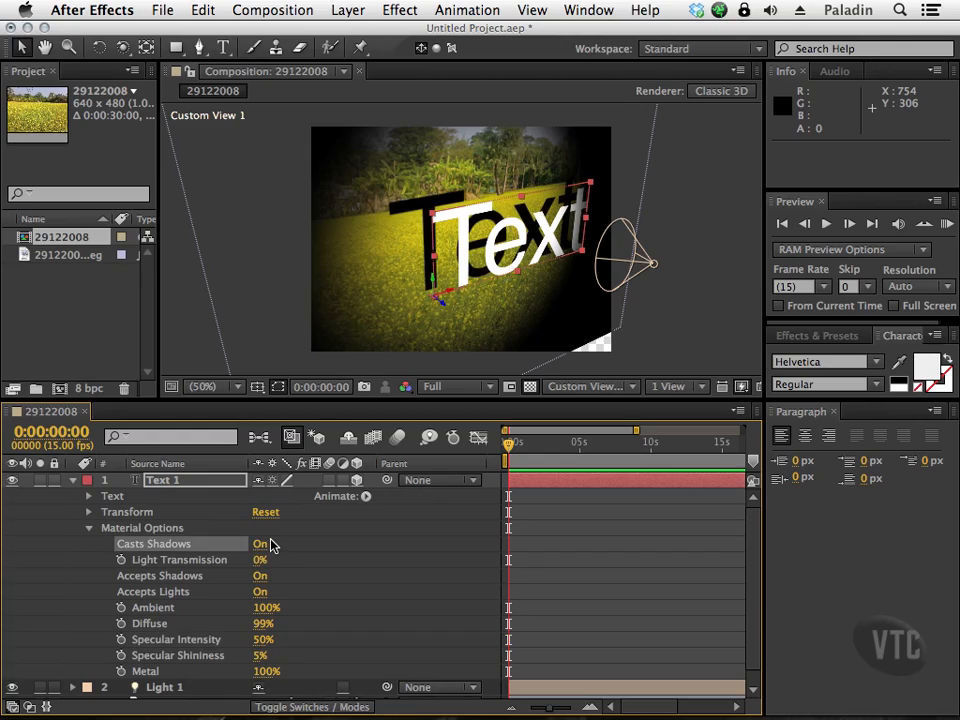